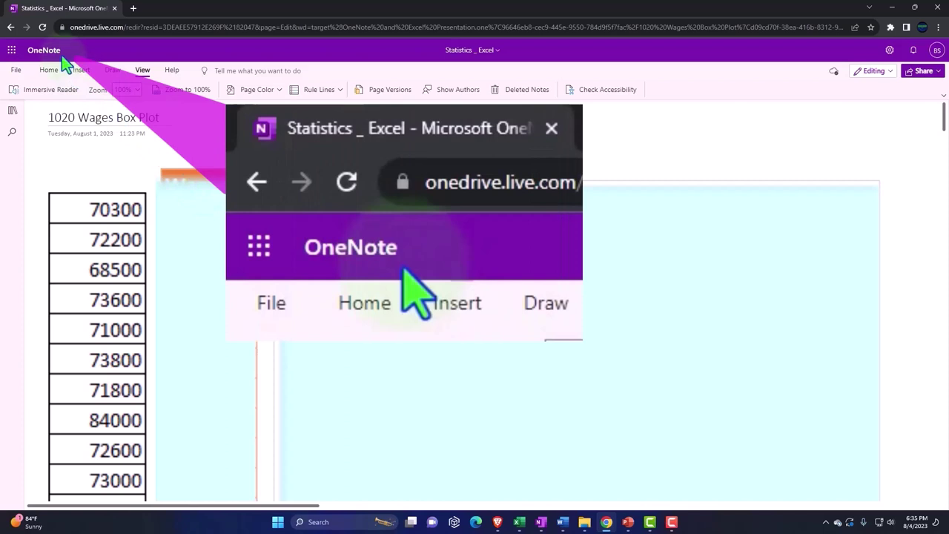
# Open the 1000 Introduction transcript page from the OneNote and Excel section in Immersive Reader.
pyautogui.click(11, 113)
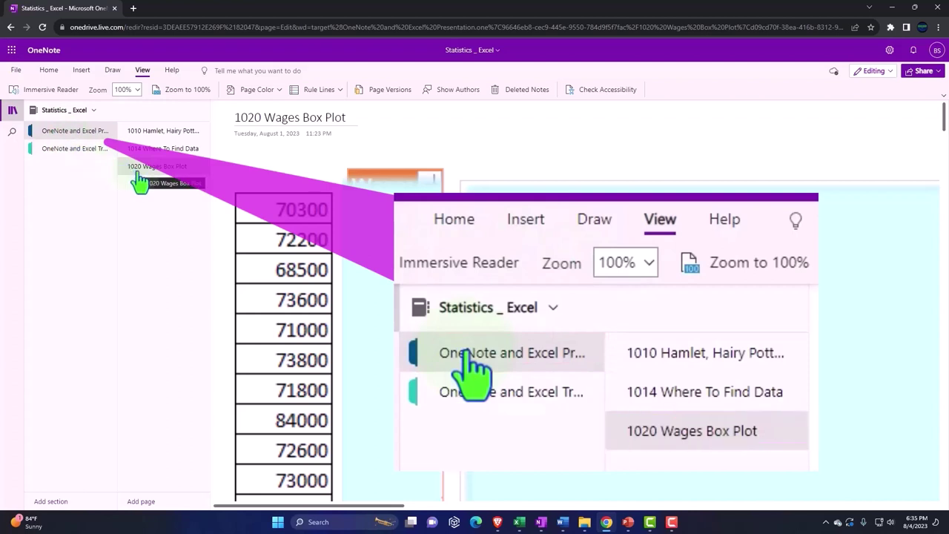
pyautogui.click(73, 151)
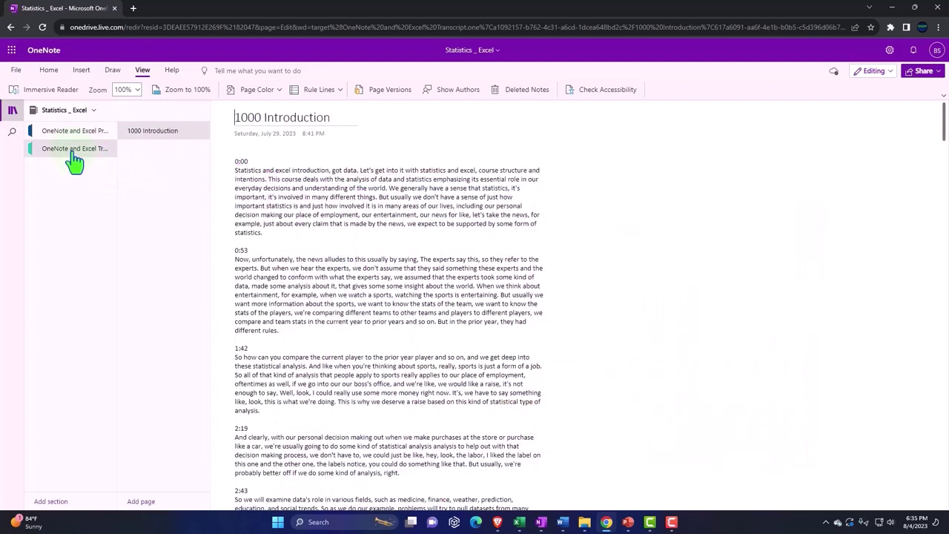
pyautogui.click(137, 74)
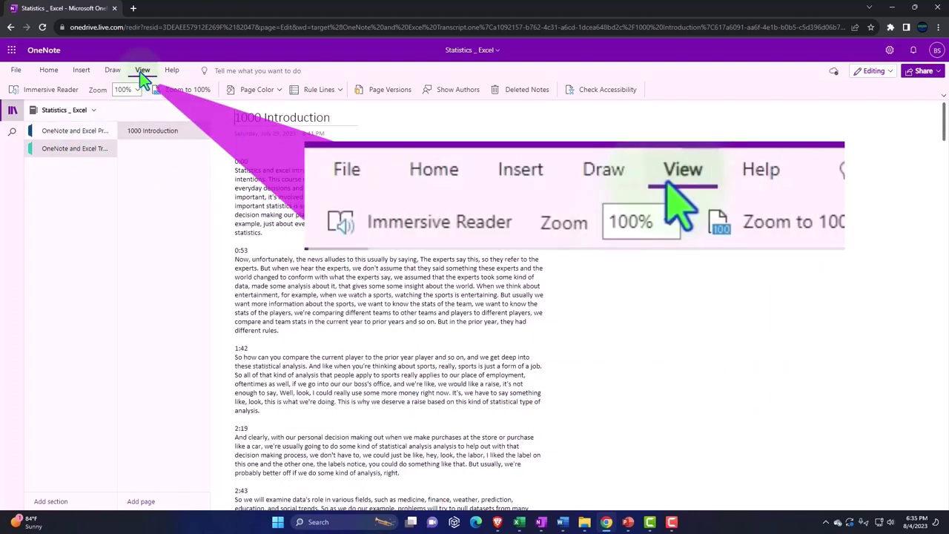
pyautogui.click(52, 95)
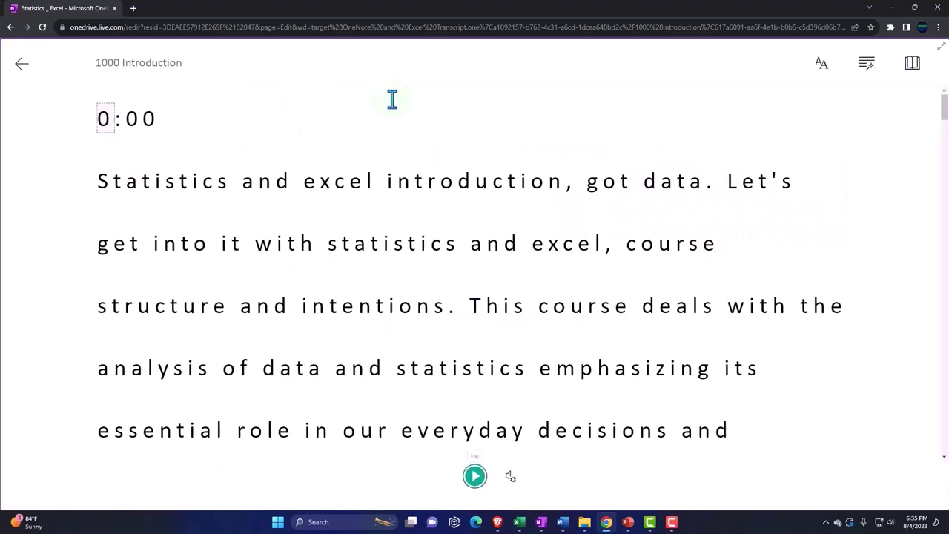
# Turn on document translation to Spanish (Mexico) in Immersive Reader's Reading Preferences.
pyautogui.click(912, 65)
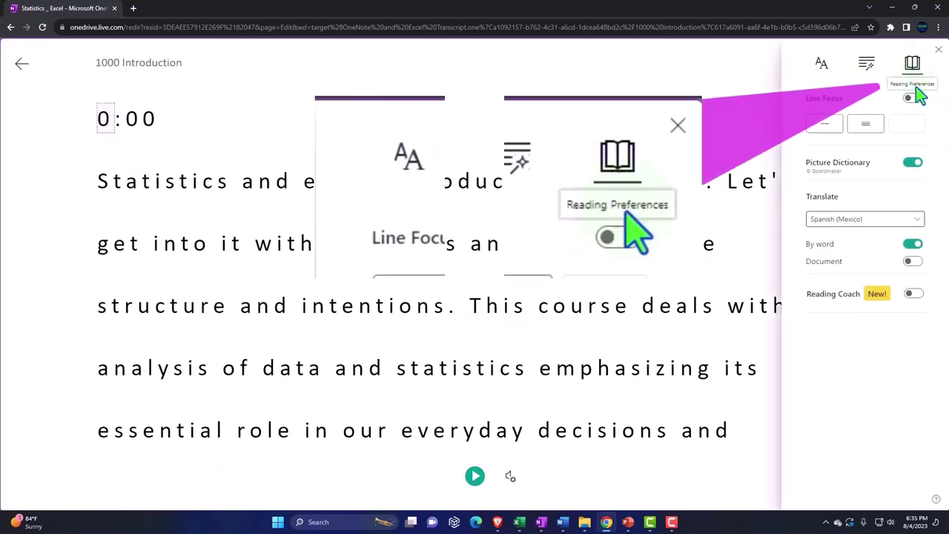
pyautogui.click(912, 262)
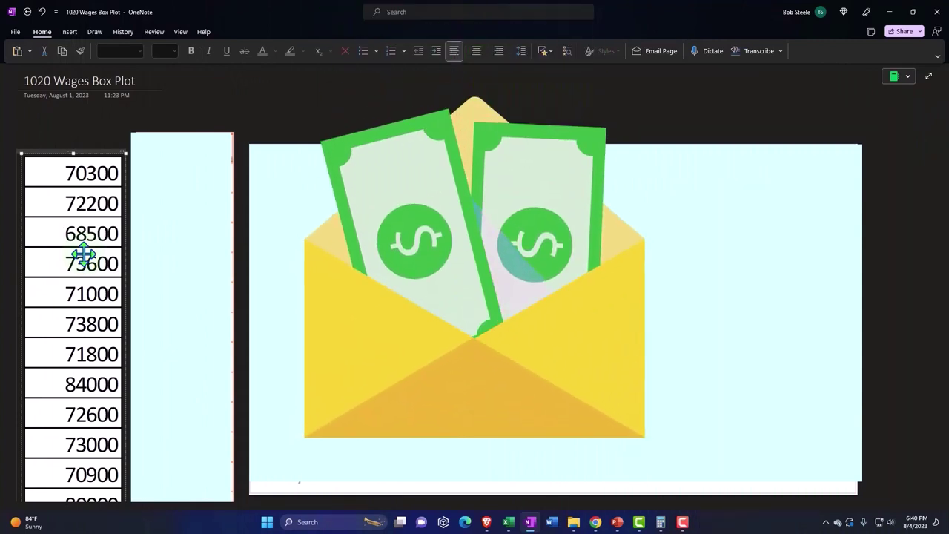
pyautogui.scroll(-2, 83, 254)
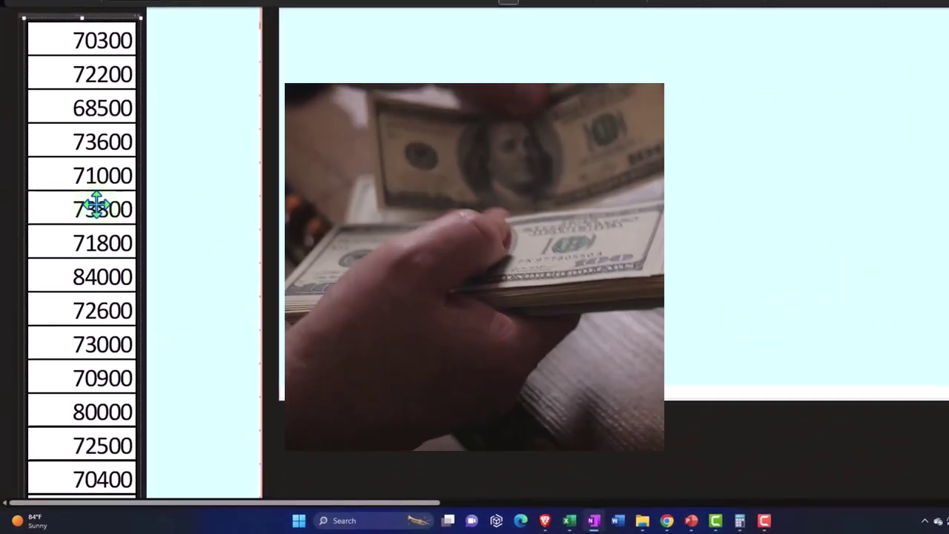
pyautogui.scroll(-5, 96, 205)
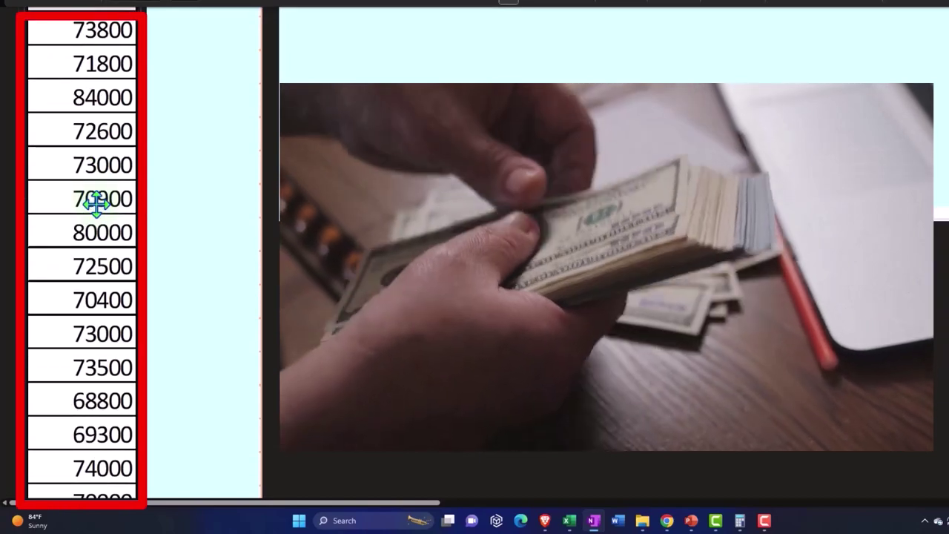
pyautogui.scroll(-3, 97, 205)
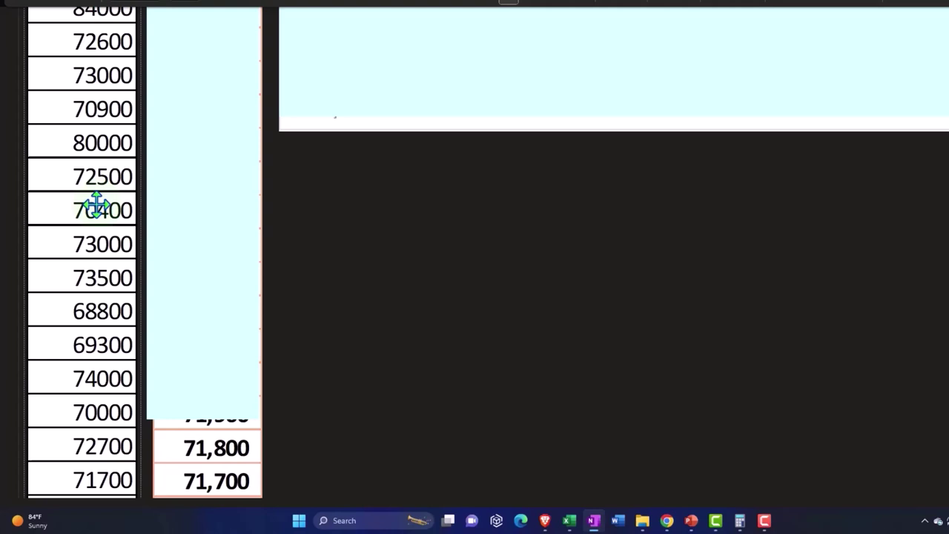
# Scroll up to the Wages column sorted descending from 84,000 beside the raw wage list.
pyautogui.scroll(8, 96, 204)
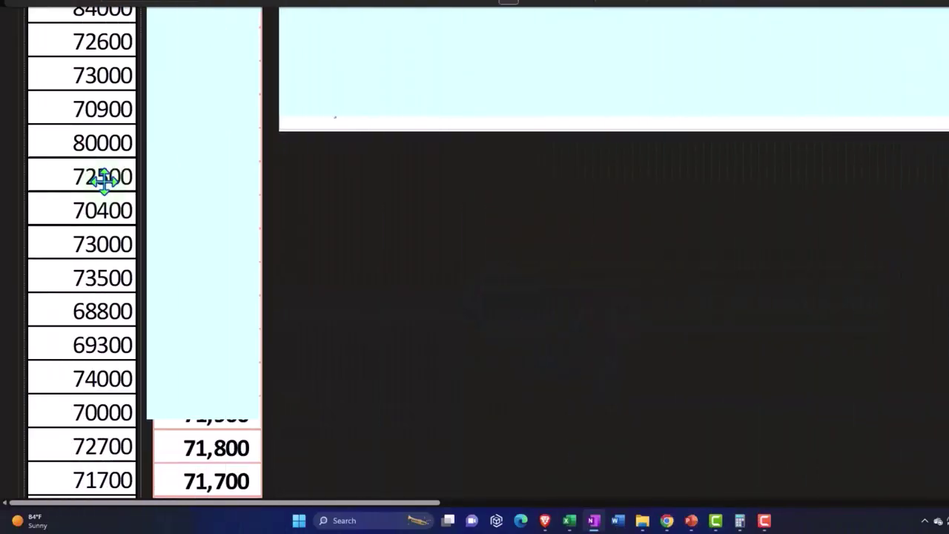
pyautogui.scroll(5, 104, 178)
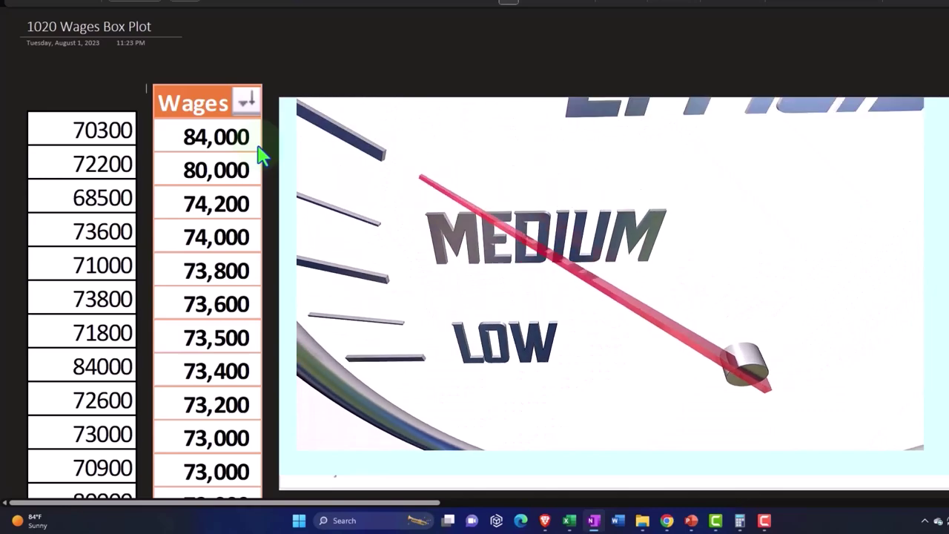
pyautogui.scroll(-3, 263, 155)
pyautogui.scroll(-9, 263, 156)
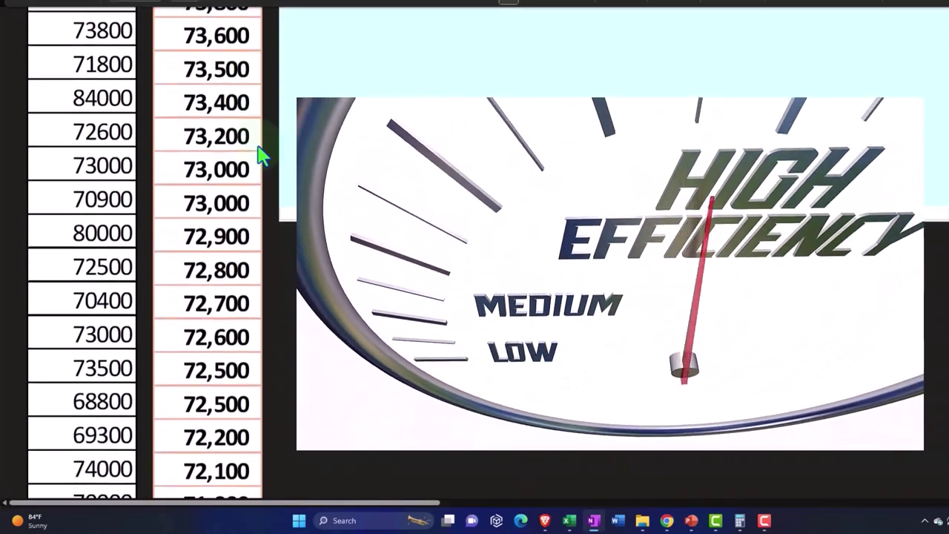
pyautogui.scroll(-10, 263, 156)
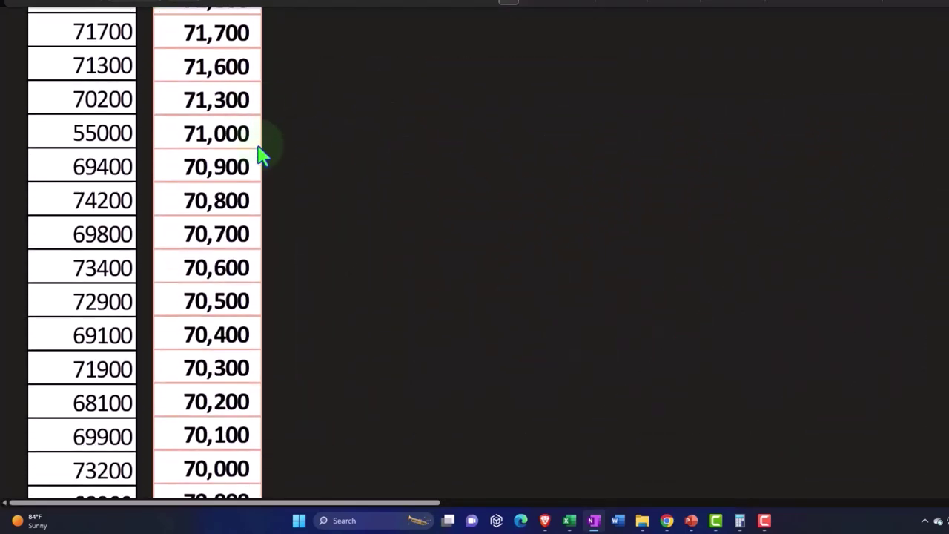
pyautogui.scroll(-5, 263, 156)
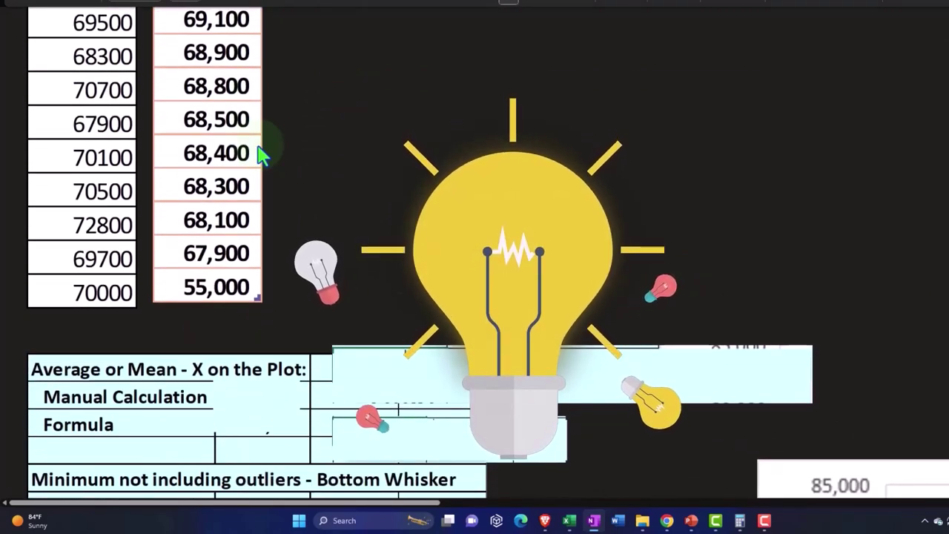
pyautogui.scroll(6, 263, 156)
pyautogui.scroll(8, 263, 155)
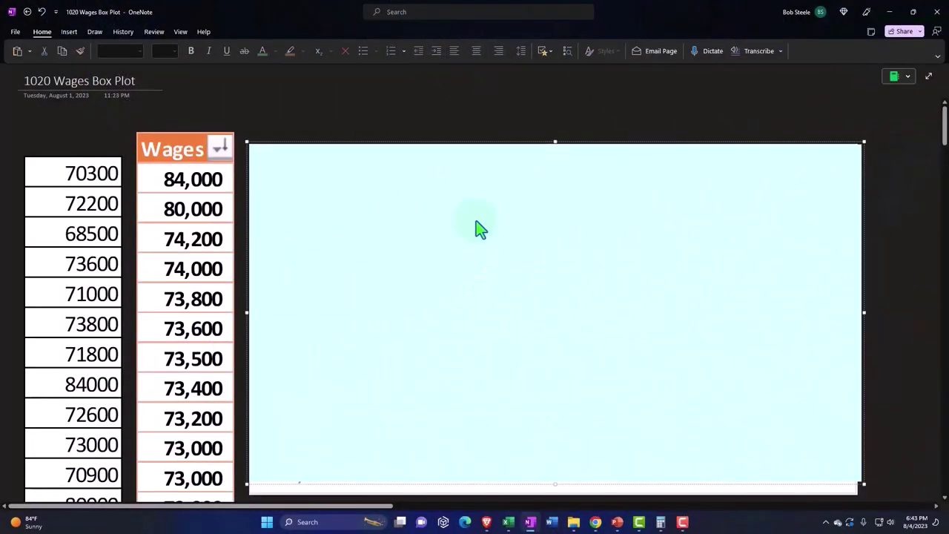
# Drag the light-blue cover image down and right to reveal the wages box plot.
pyautogui.moveTo(476, 223); pyautogui.dragTo(487, 300)
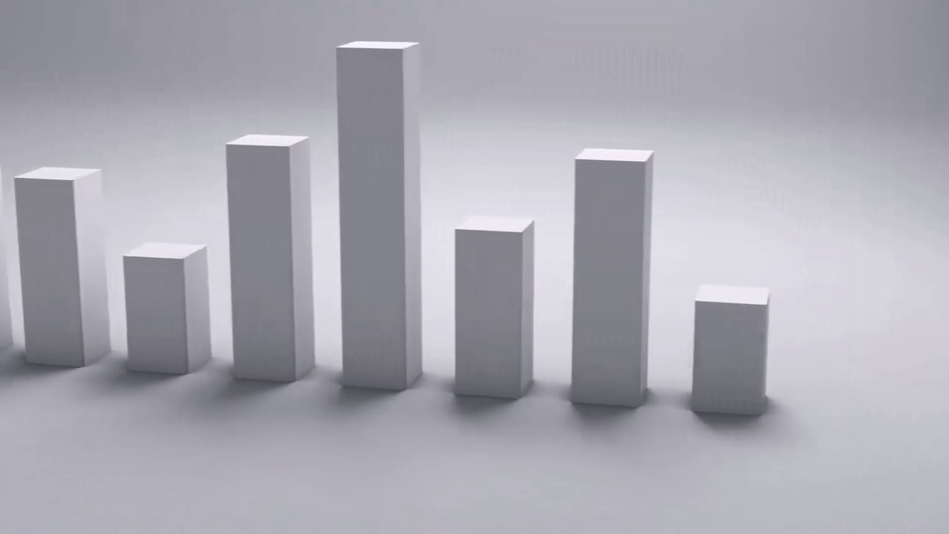
# Scroll down past the box plot to the mean, minimum, quartiles and median table.
pyautogui.scroll(-2, 511, 310)
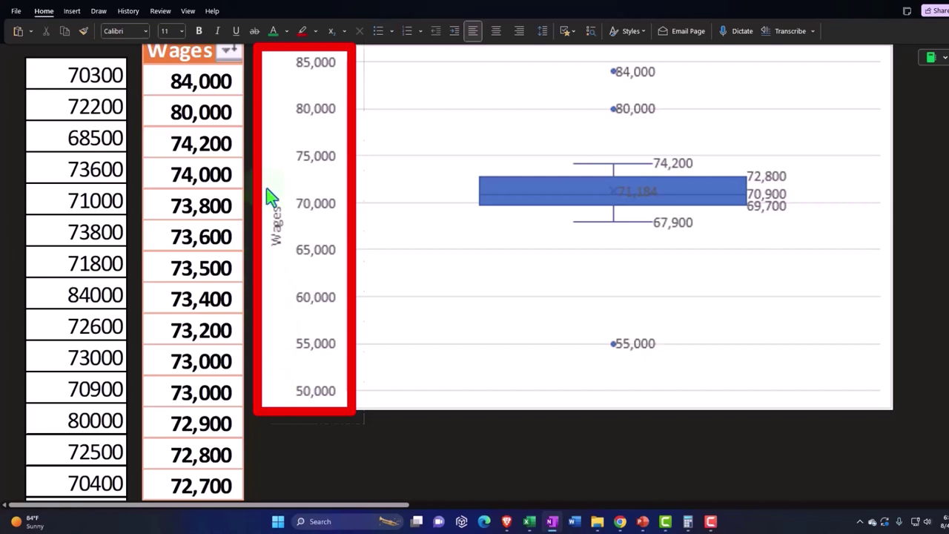
pyautogui.scroll(1, 282, 155)
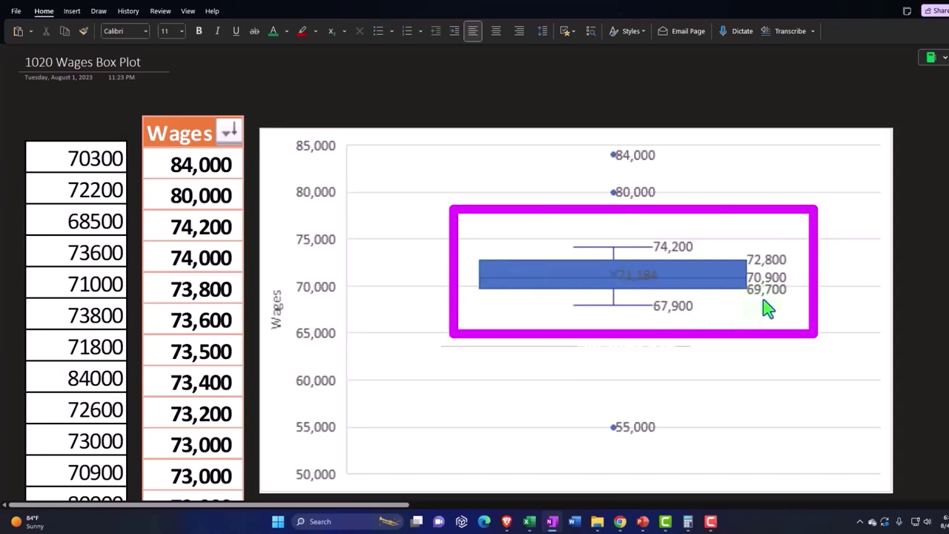
pyautogui.scroll(-10, 767, 310)
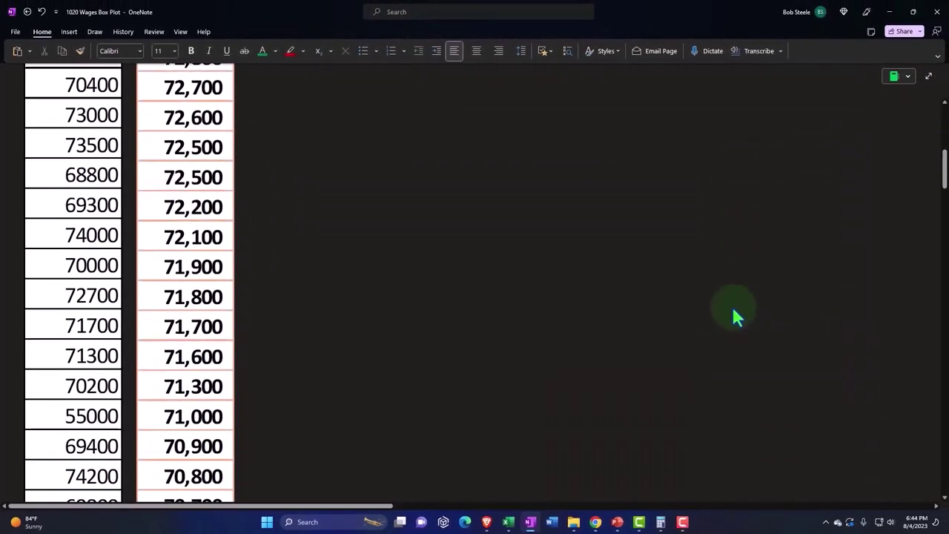
pyautogui.scroll(-12, 732, 312)
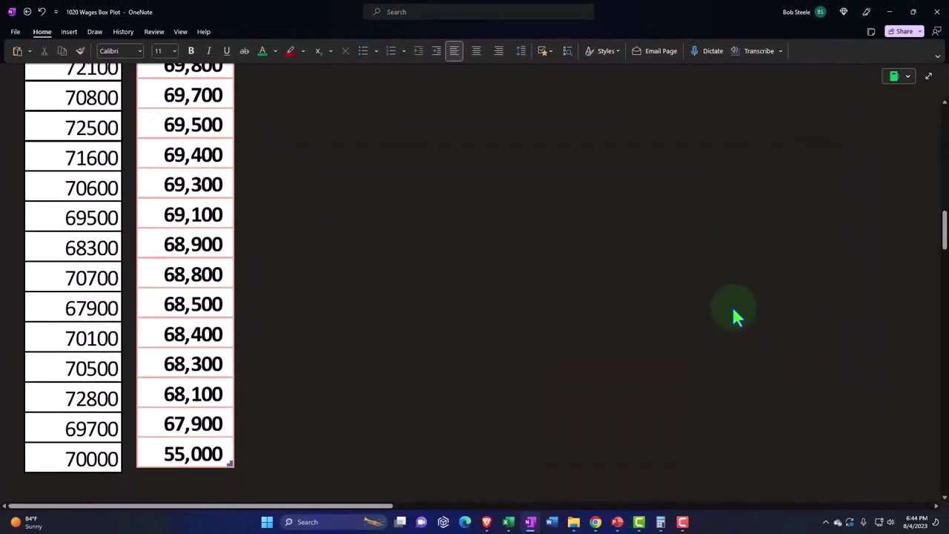
pyautogui.scroll(-2, 732, 315)
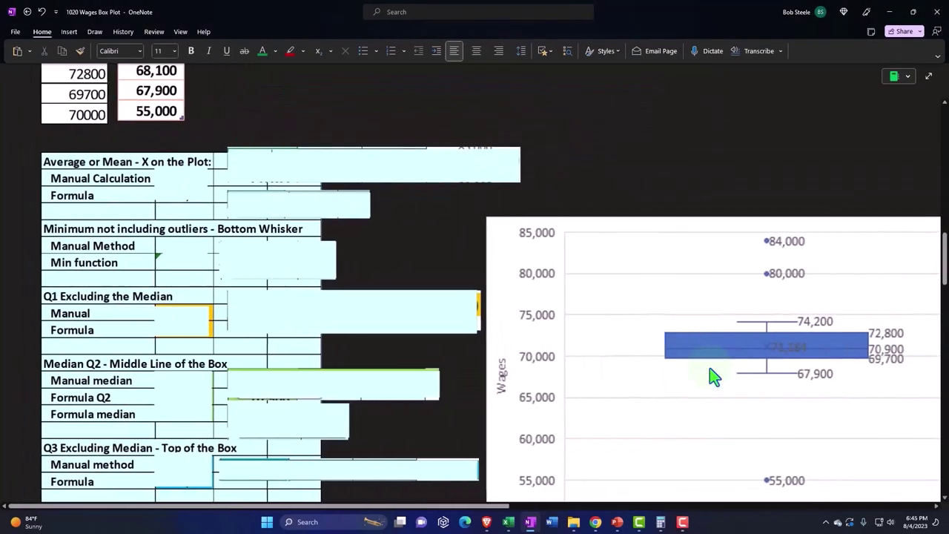
# Uncover the mean row and display its =SUM(Table7[Wages])/COUNT(Table7[Wages]) formula.
pyautogui.moveTo(628, 286); pyautogui.dragTo(803, 412)
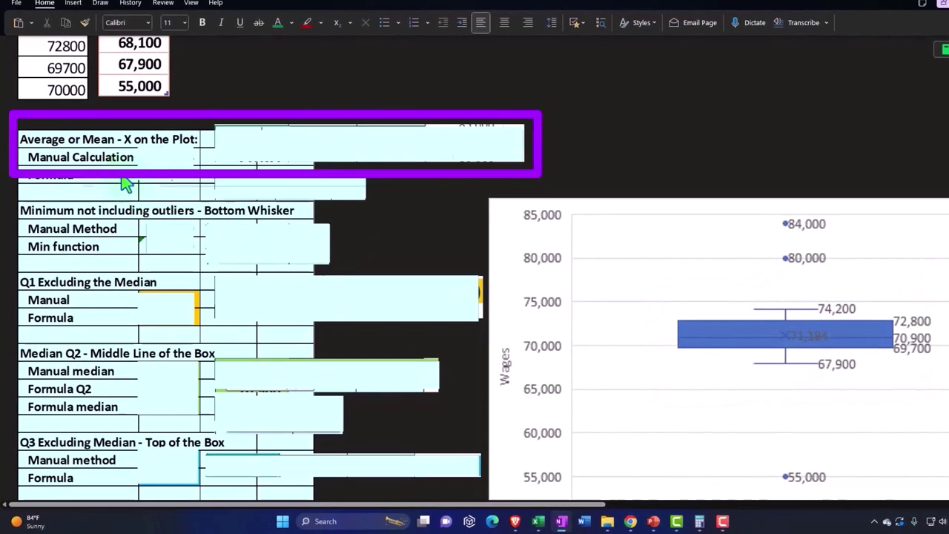
pyautogui.click(290, 150)
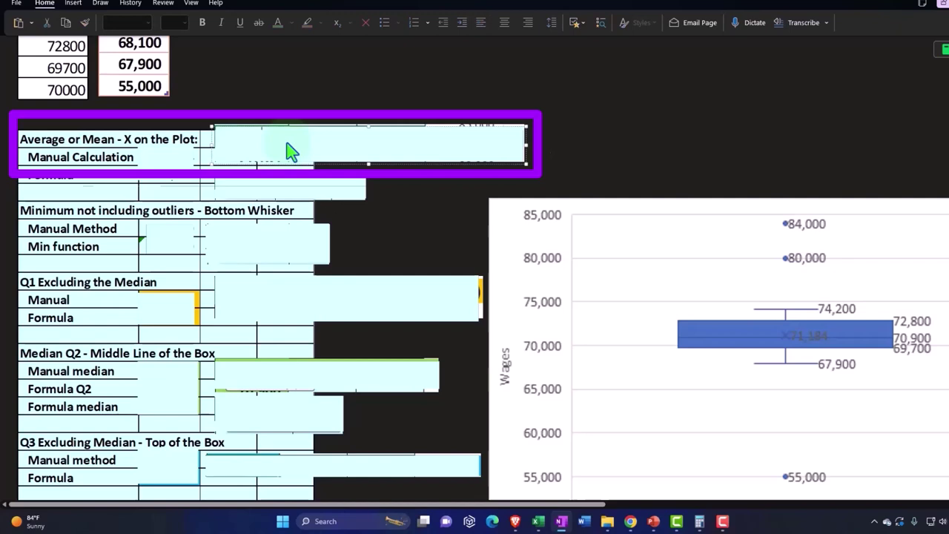
pyautogui.press('Delete')
pyautogui.doubleClick(289, 149)
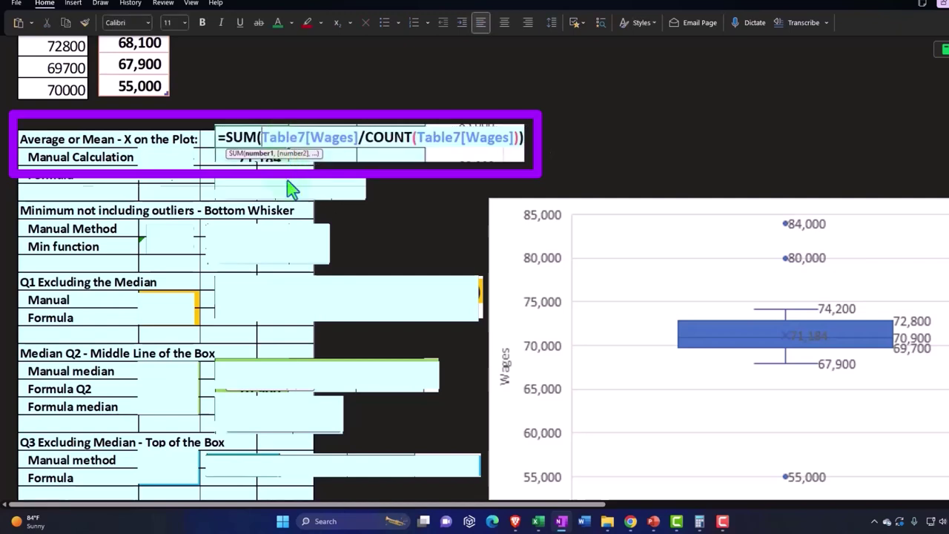
pyautogui.scroll(8, 280, 195)
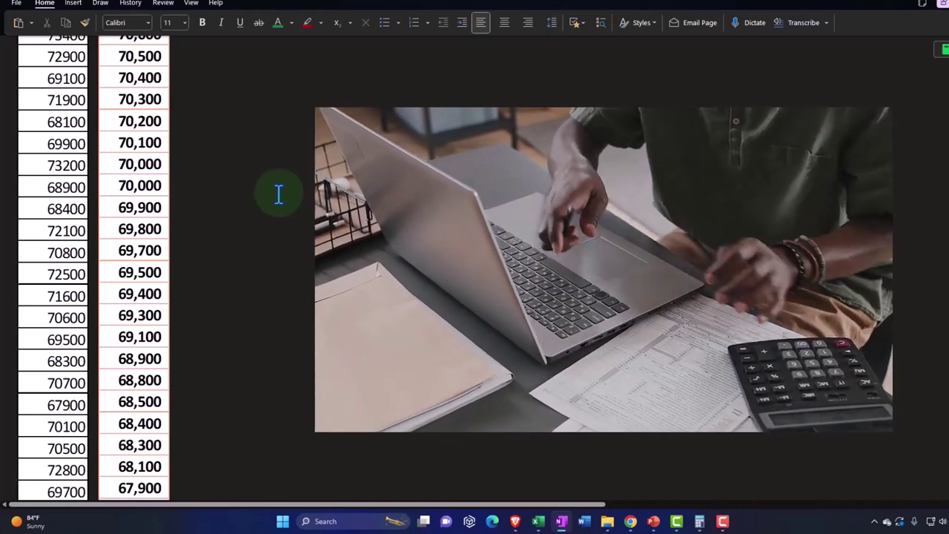
pyautogui.scroll(6, 278, 197)
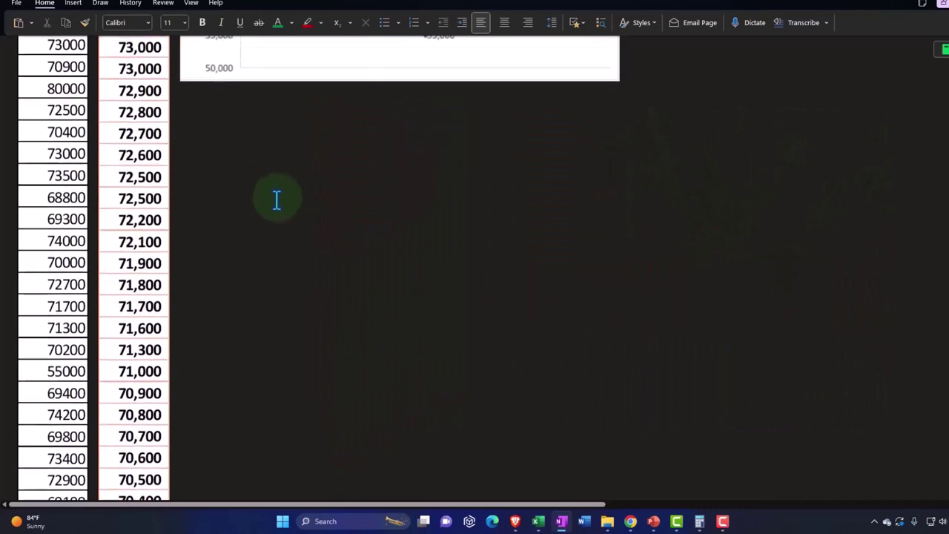
pyautogui.scroll(5, 276, 199)
pyautogui.scroll(-5, 152, 222)
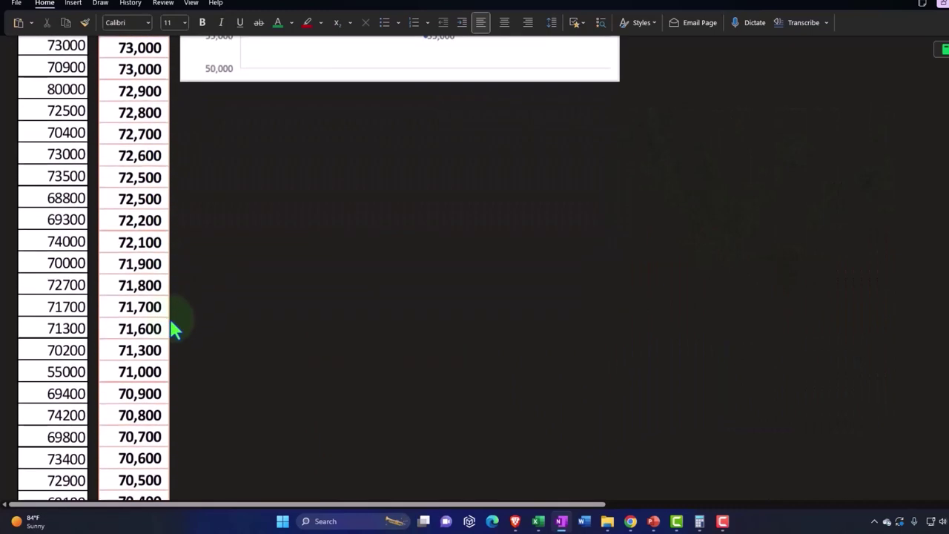
pyautogui.scroll(-8, 172, 330)
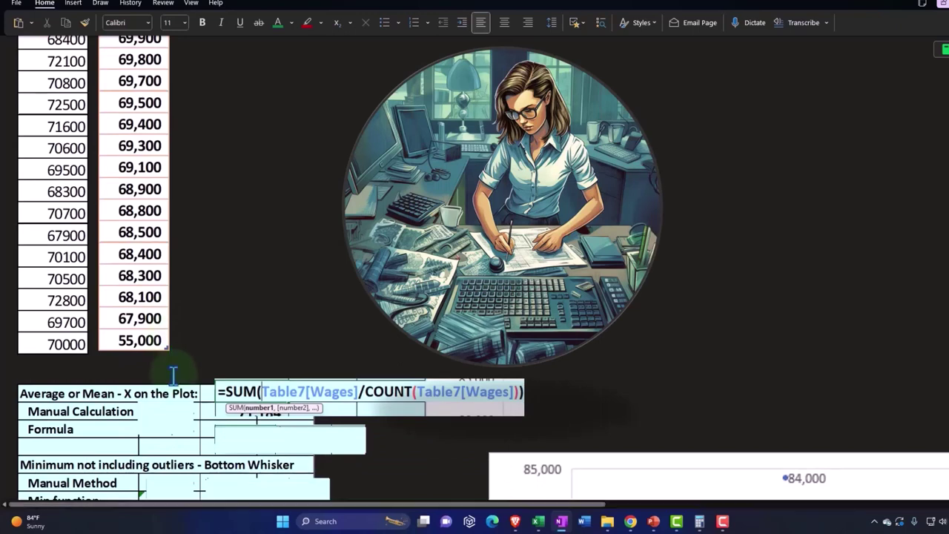
# Reveal the 71,184 mean in both rows and display the =AVERAGE(Table7[Wages]) formula.
pyautogui.click(178, 434)
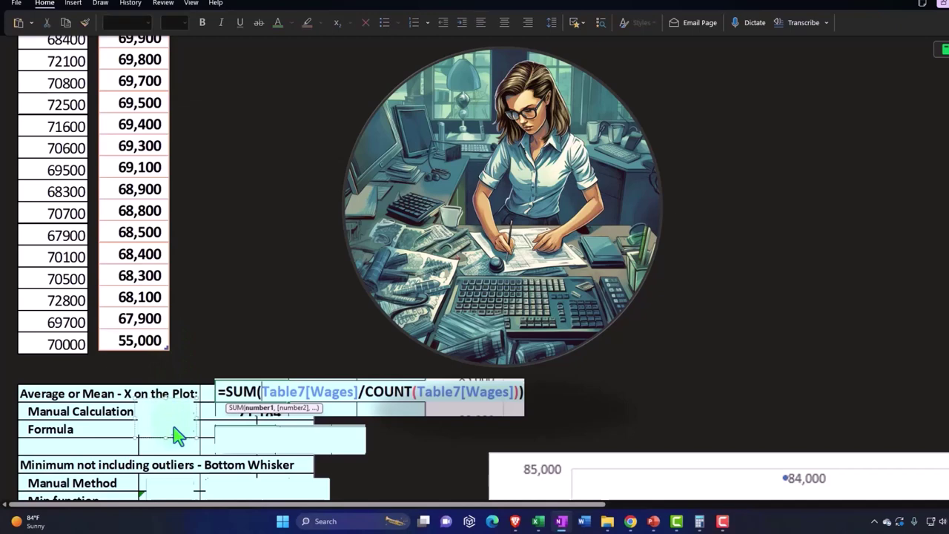
pyautogui.click(248, 447)
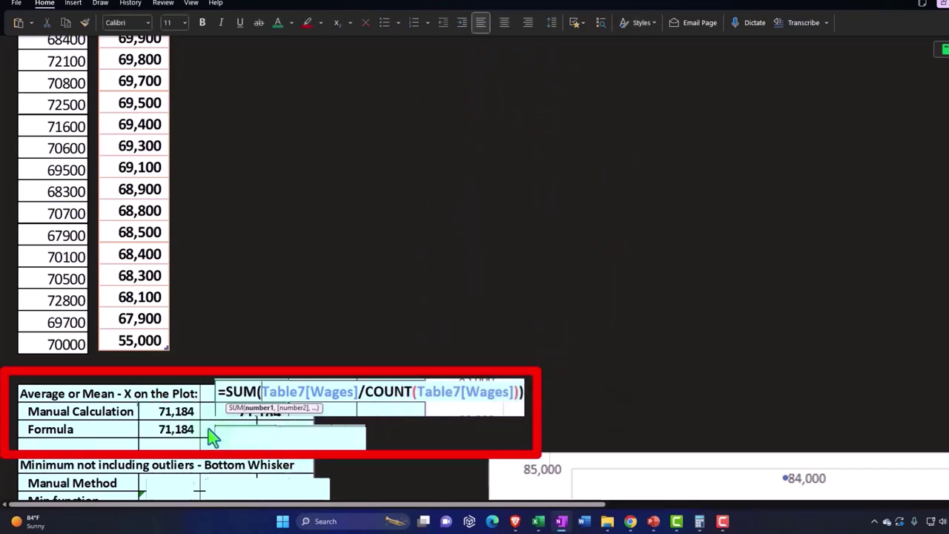
pyautogui.scroll(-3, 211, 437)
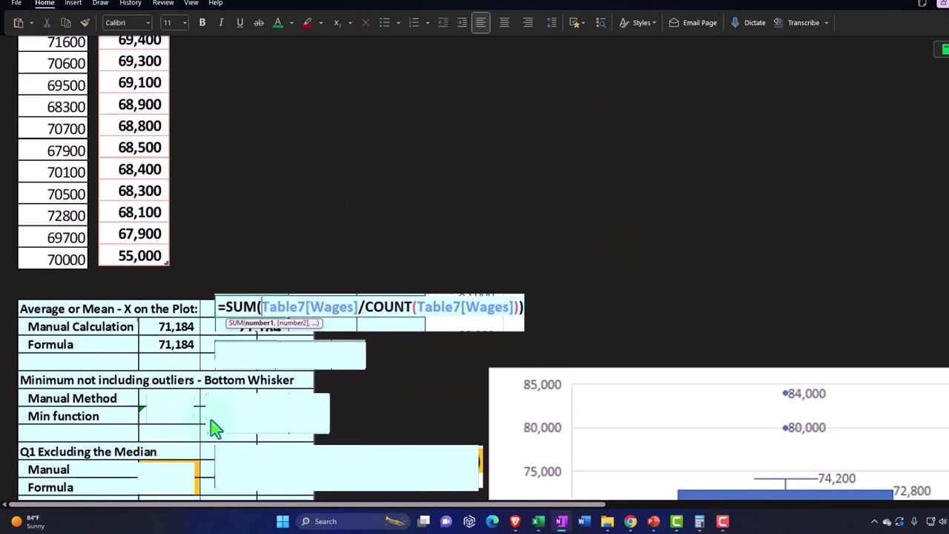
pyautogui.click(238, 360)
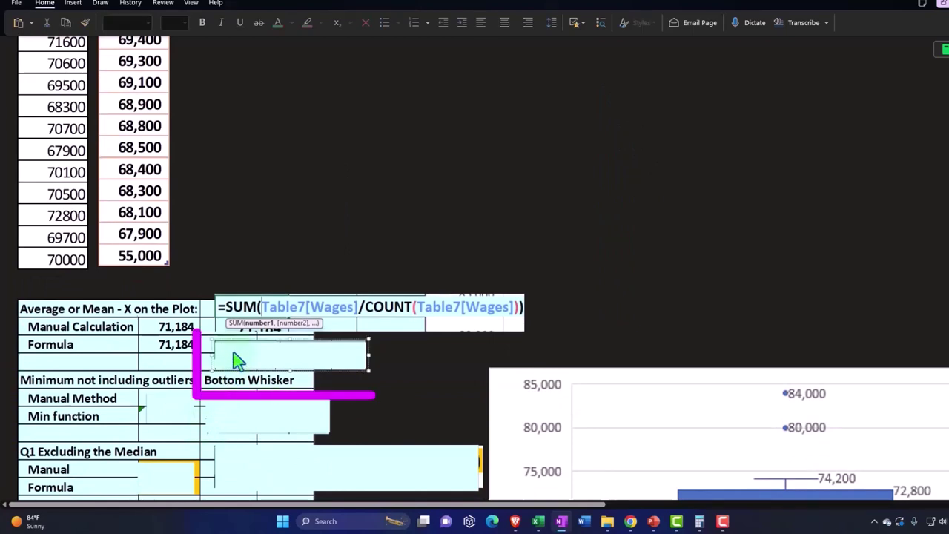
pyautogui.click(238, 361)
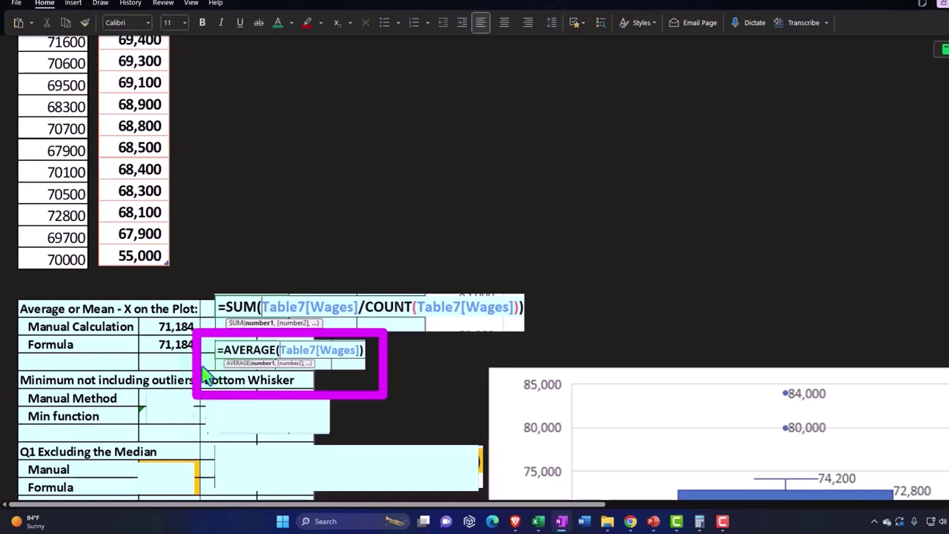
pyautogui.click(252, 325)
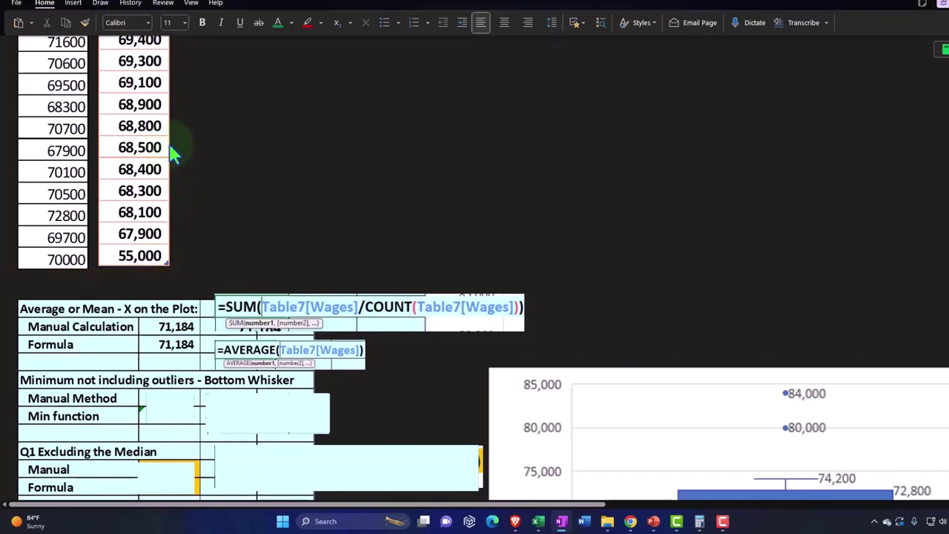
pyautogui.scroll(-3, 170, 152)
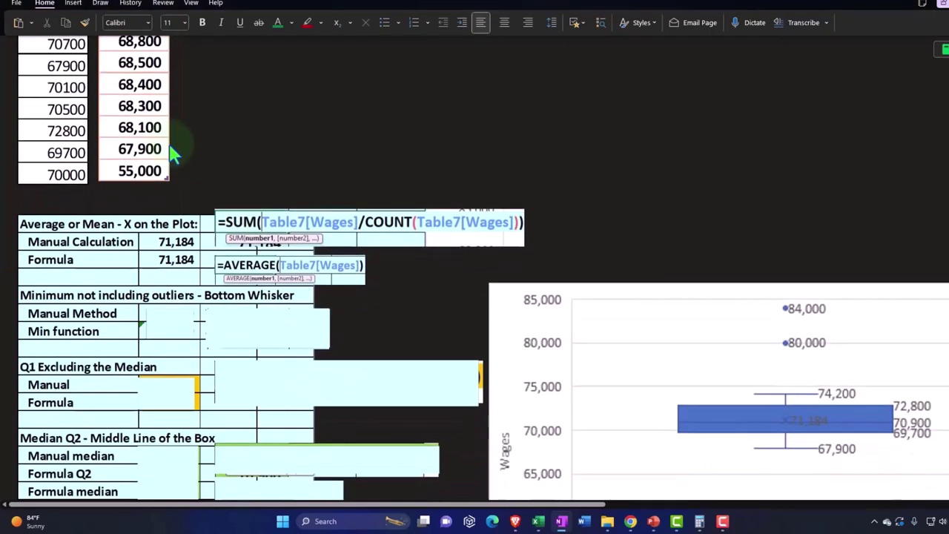